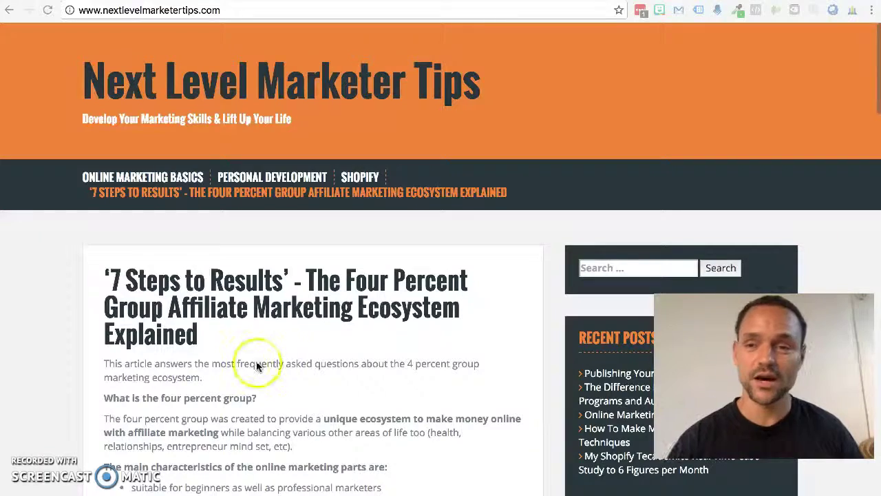
Step: Open the Open SEO Stats report for nextlevelmarketertips.com and examine its SEO, traffic, site and page information
left_click(851, 11)
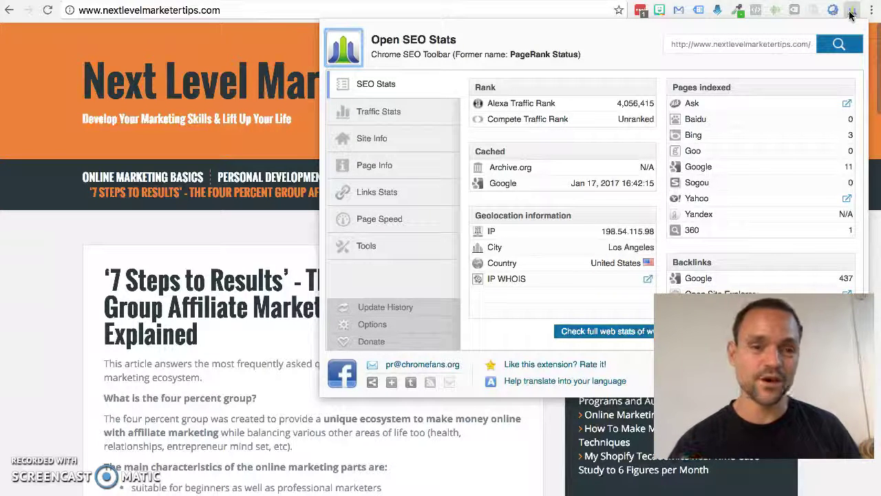
left_click(851, 14)
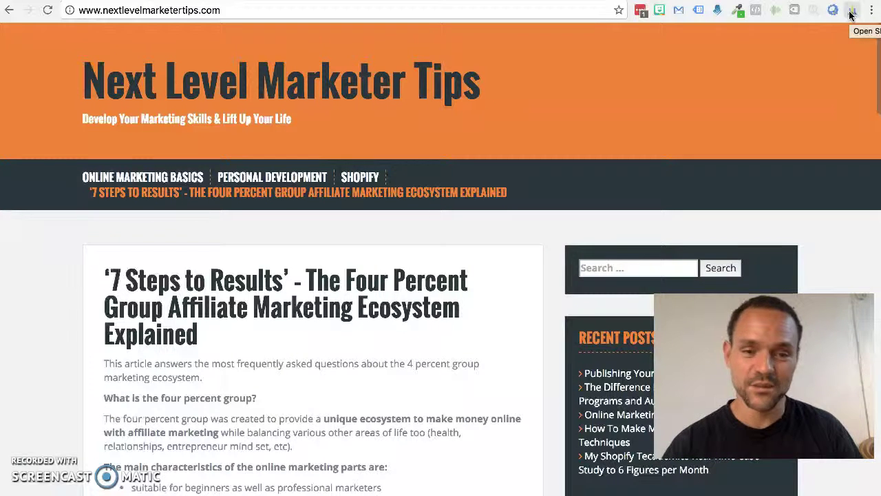
left_click(854, 12)
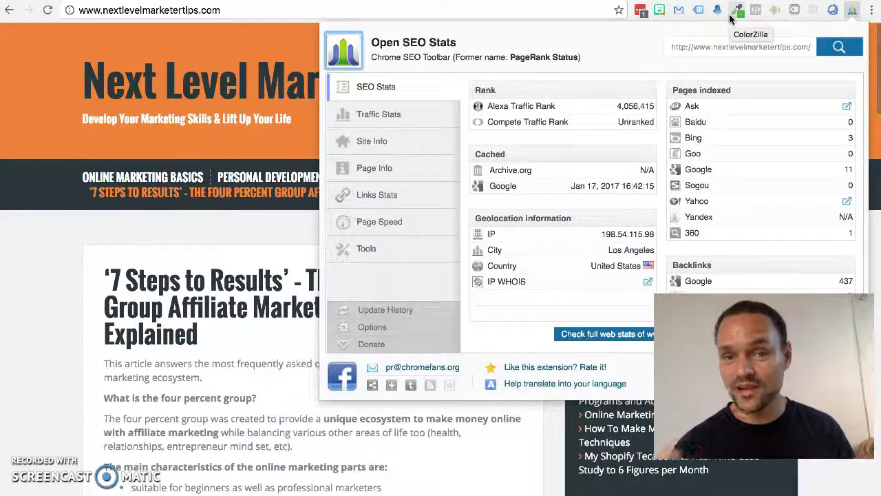
left_click(367, 121)
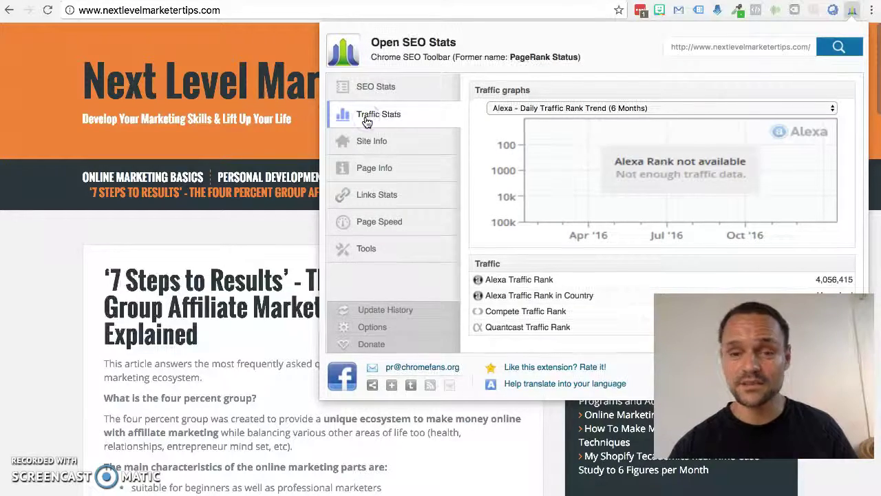
left_click(372, 142)
left_click(367, 170)
left_click(413, 117)
left_click(375, 86)
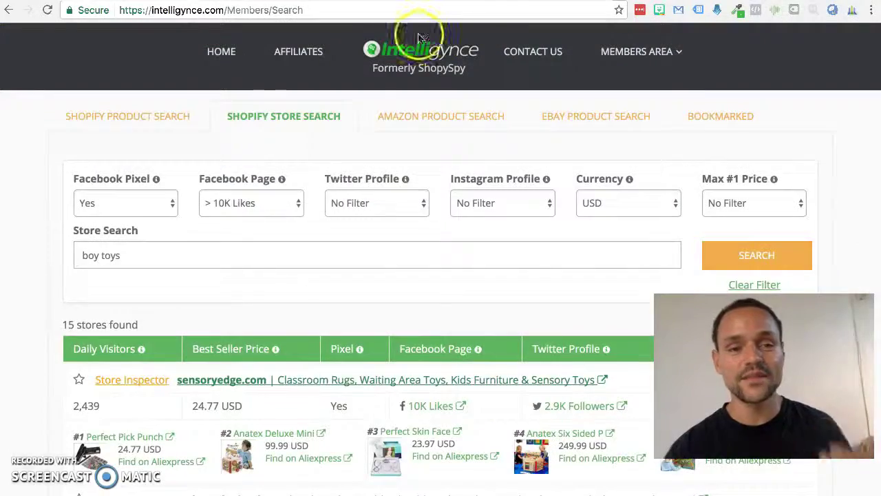
Step: Run the Intelligynce Shopify store search for "boy toys" and open the sensoryedge.com store from the results
left_click(133, 256)
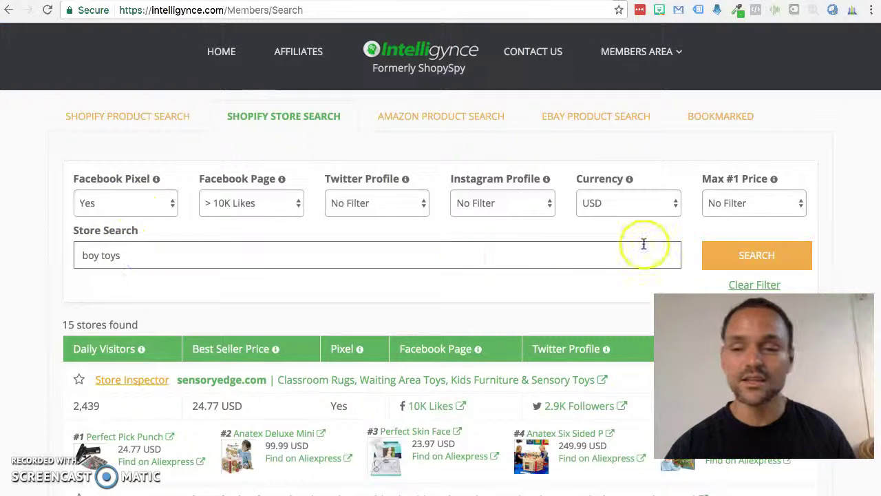
left_click(727, 257)
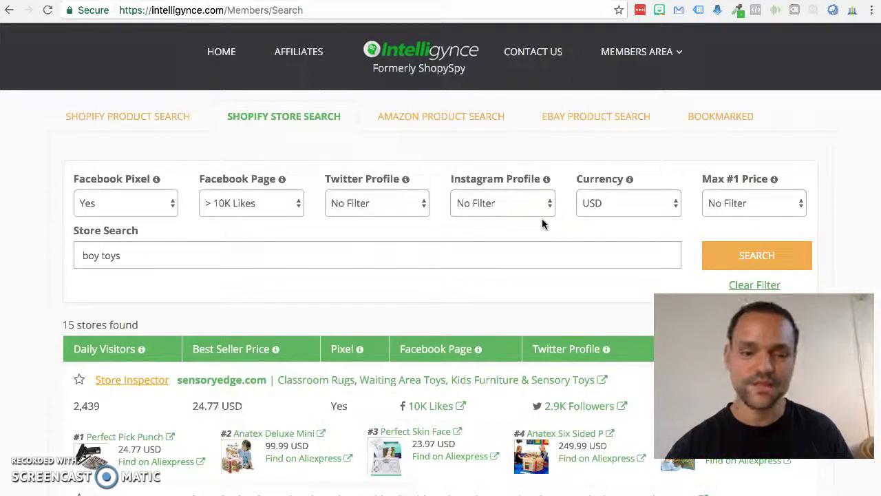
scroll(542, 221, "down", 2)
scroll(542, 223, "down", 2)
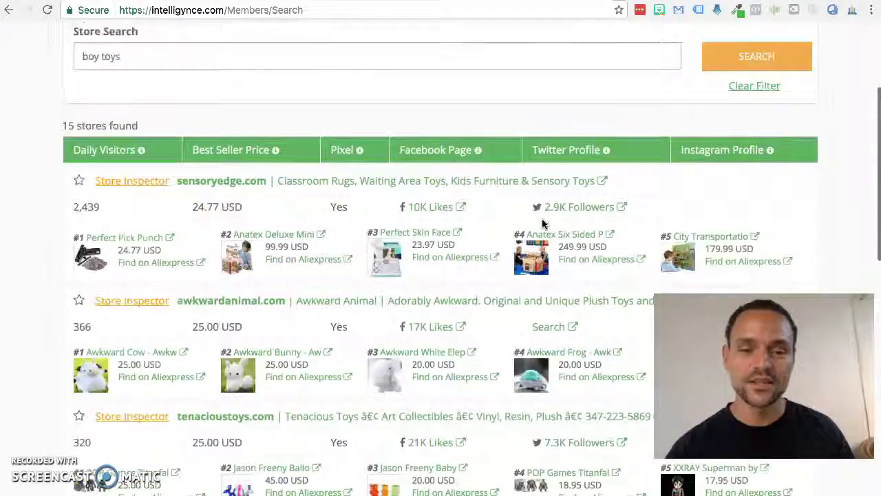
scroll(542, 223, "up", 1)
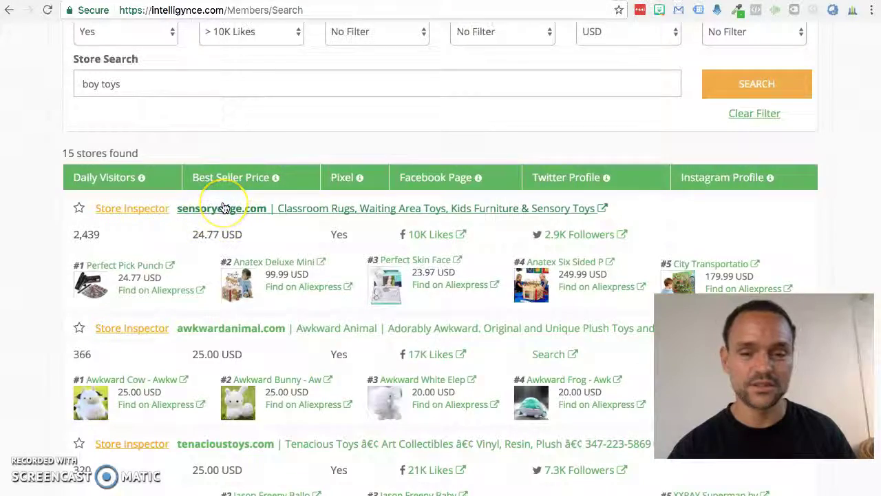
scroll(213, 206, "up", 3)
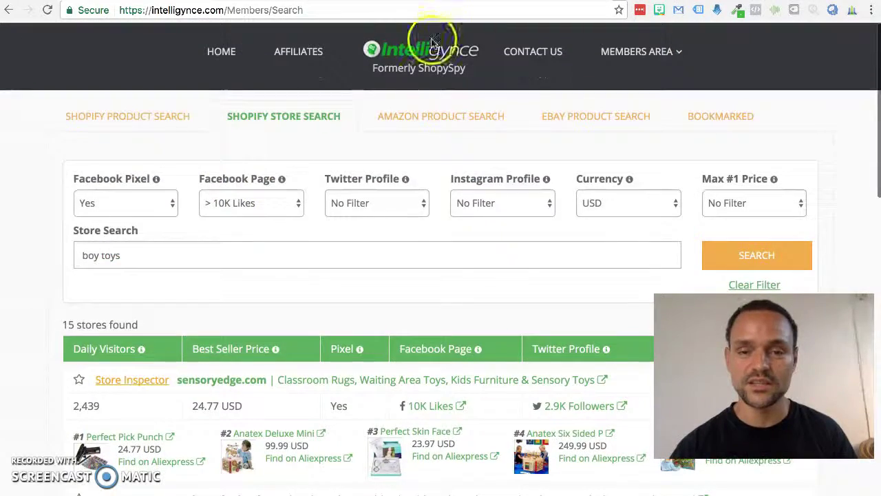
scroll(200, 321, "down", 3)
left_click(221, 222)
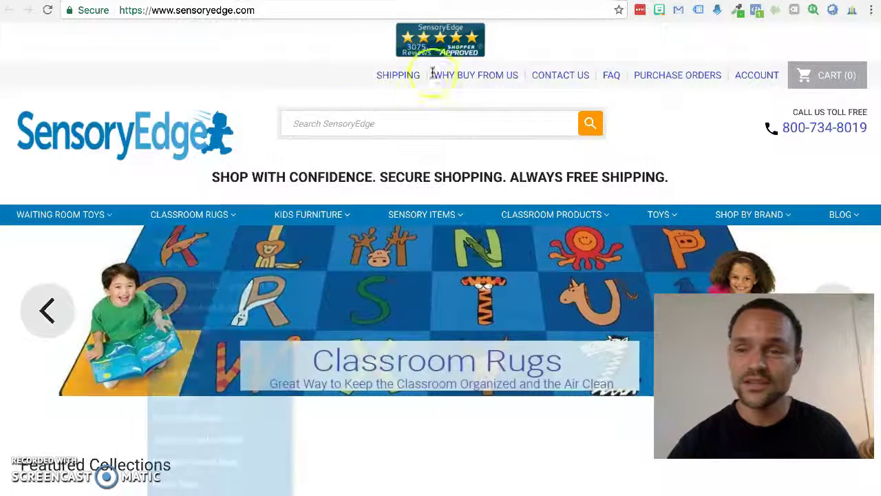
Step: Open the Open SEO Stats report for sensoryedge.com and examine its Alexa rank and Archive.org cached date
left_click(852, 11)
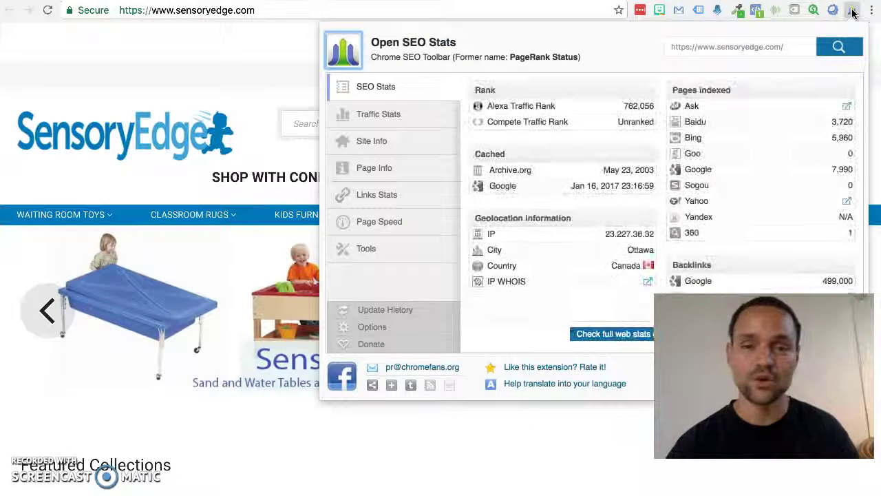
left_click(653, 126)
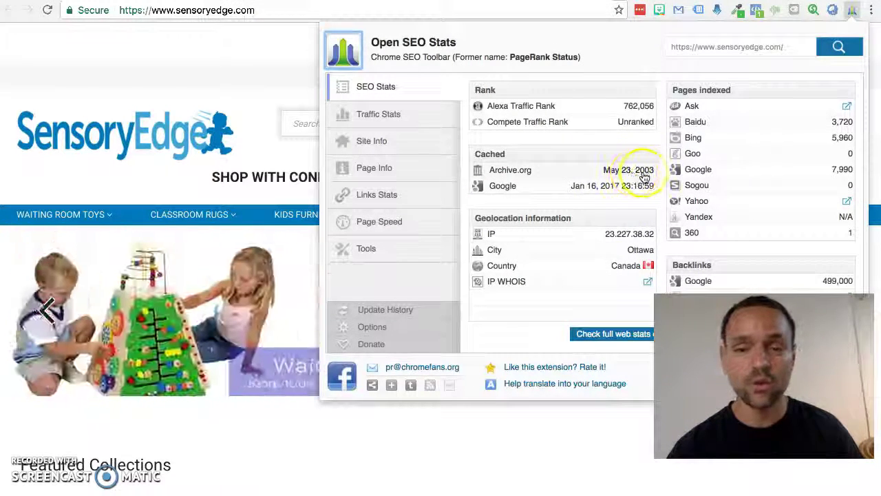
mouse_move(644, 177)
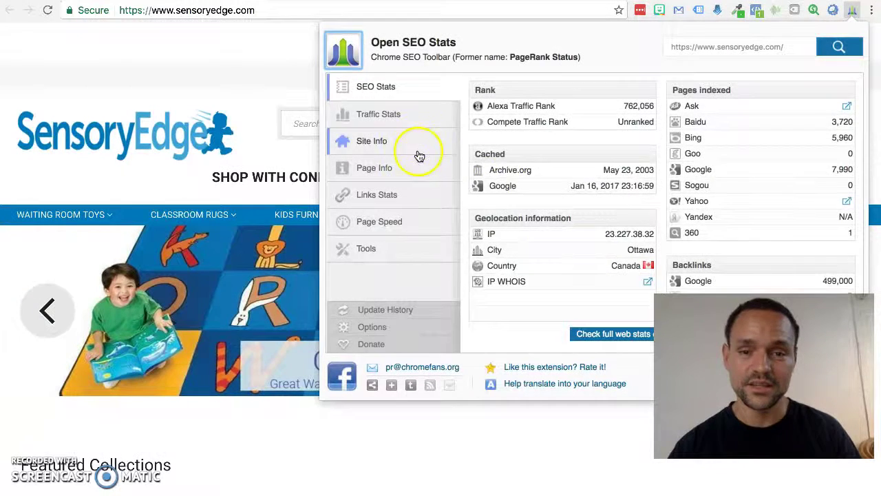
Step: Examine the store's six-month Alexa traffic rank trend along with its site info, page info and page speed
left_click(392, 114)
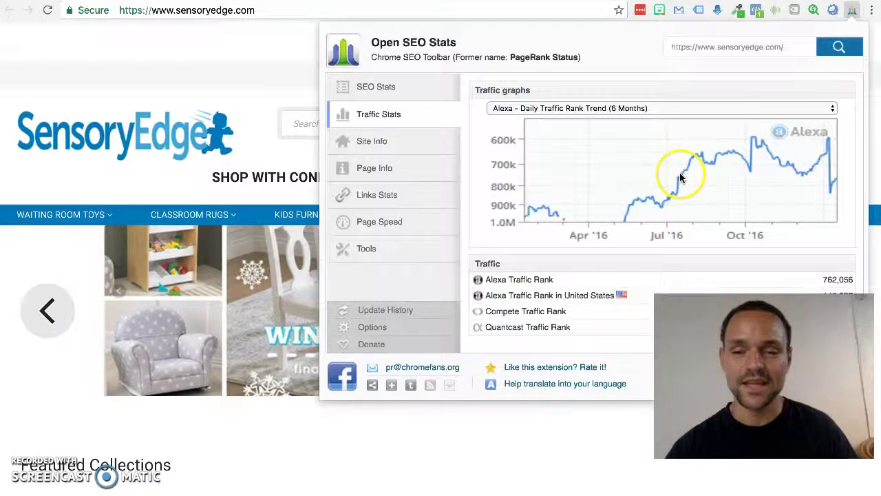
left_click(368, 141)
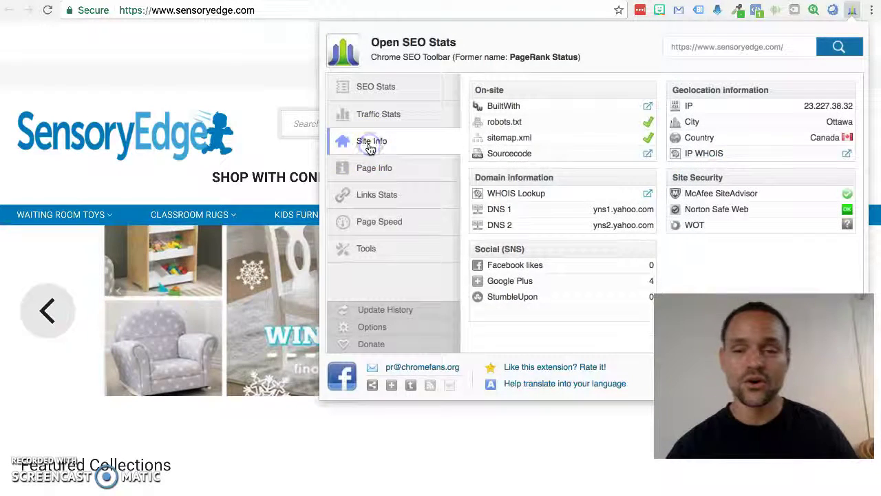
left_click(384, 116)
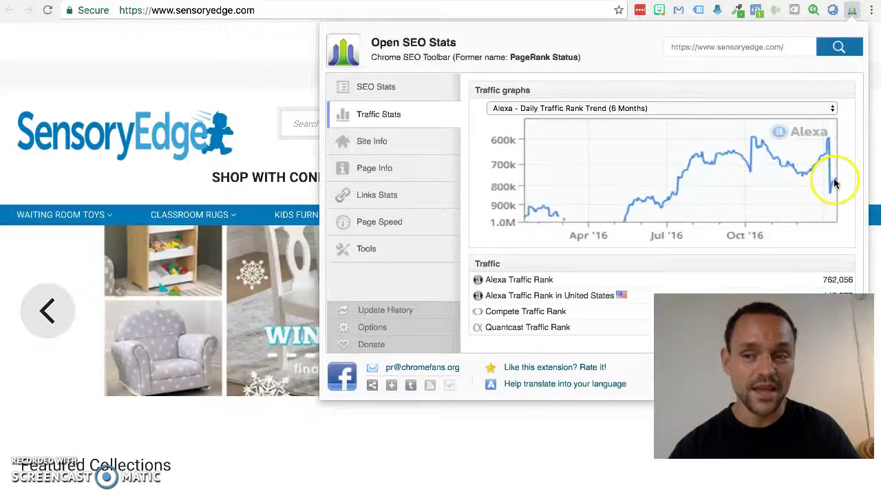
left_click(375, 147)
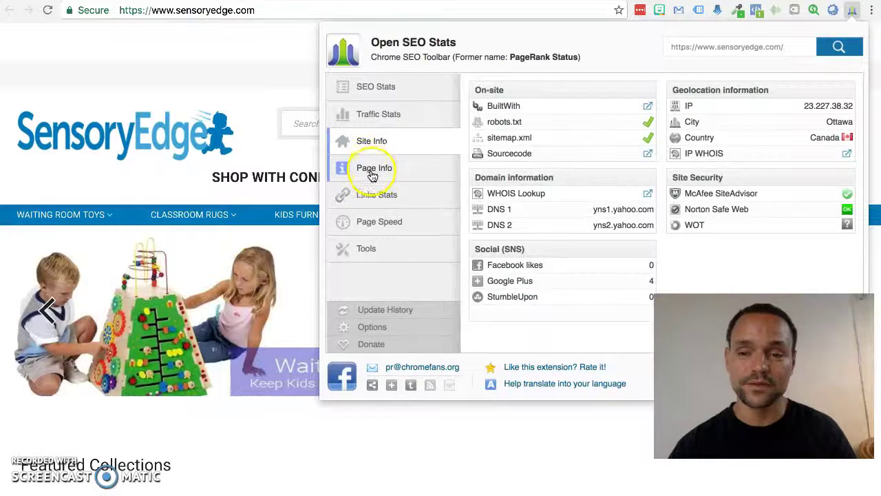
left_click(372, 172)
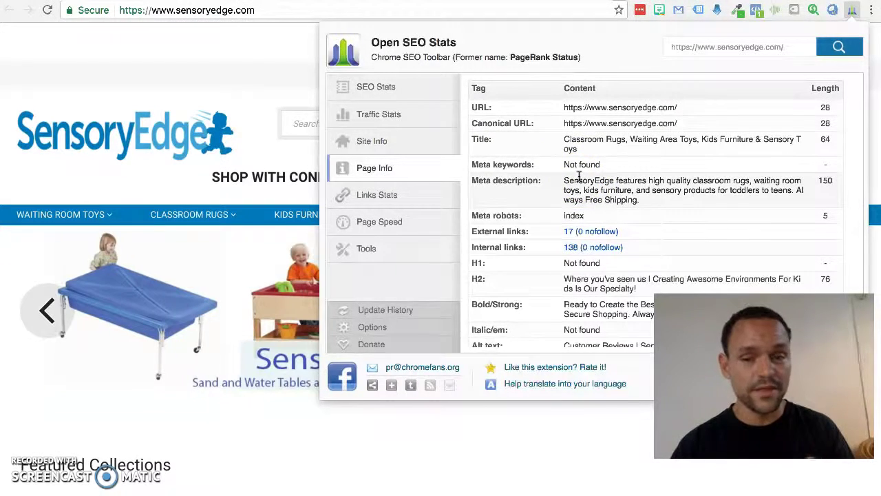
left_click(366, 225)
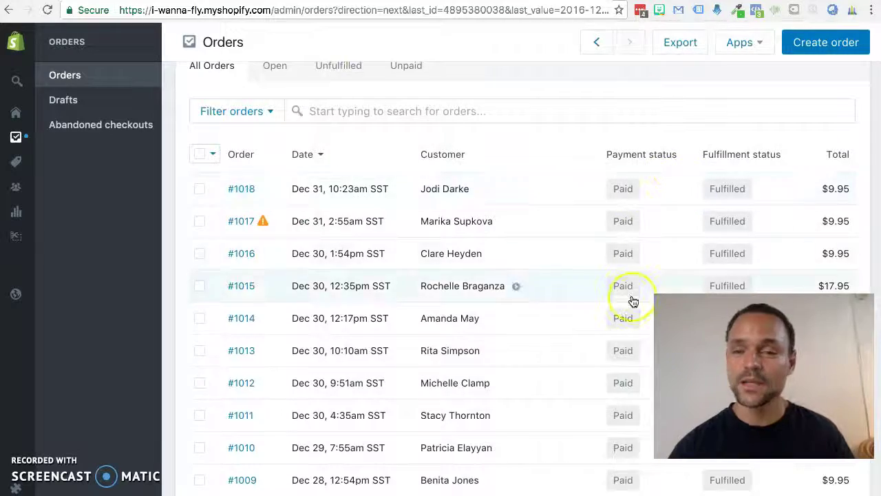
Step: Review the order dates, payment status and totals throughout the i-wanna-fly Shopify store's order list
scroll(633, 299, "down", 3)
scroll(634, 301, "up", 2)
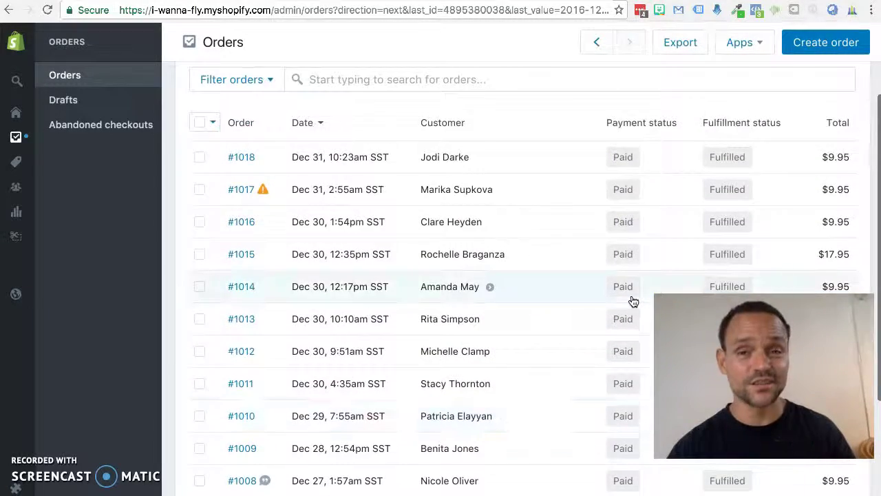
scroll(633, 301, "down", 3)
scroll(633, 301, "down", 5)
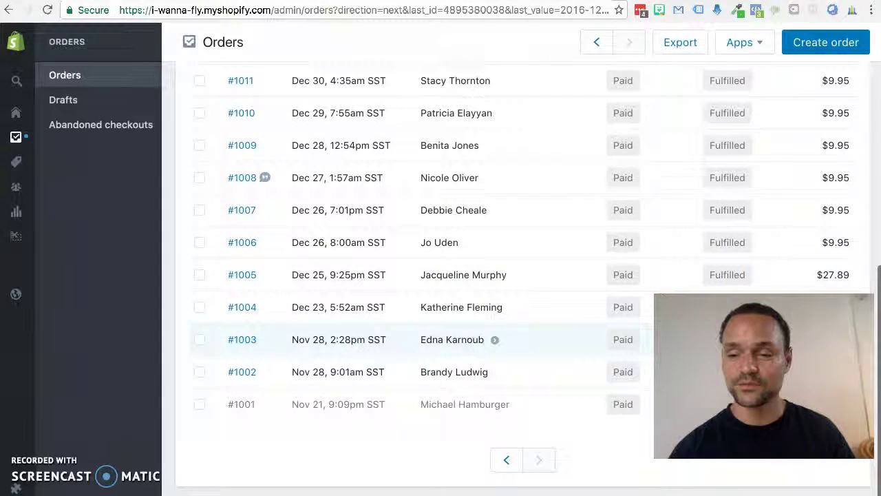
scroll(744, 275, "up", 3)
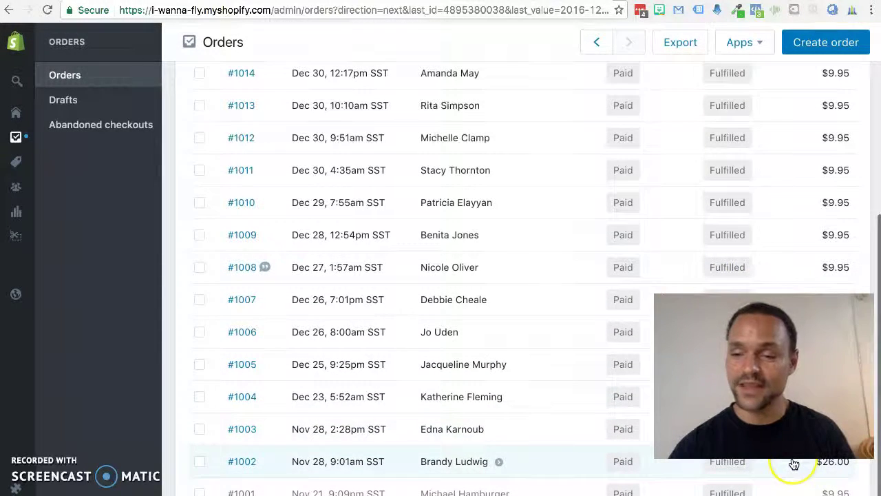
scroll(794, 464, "up", 6)
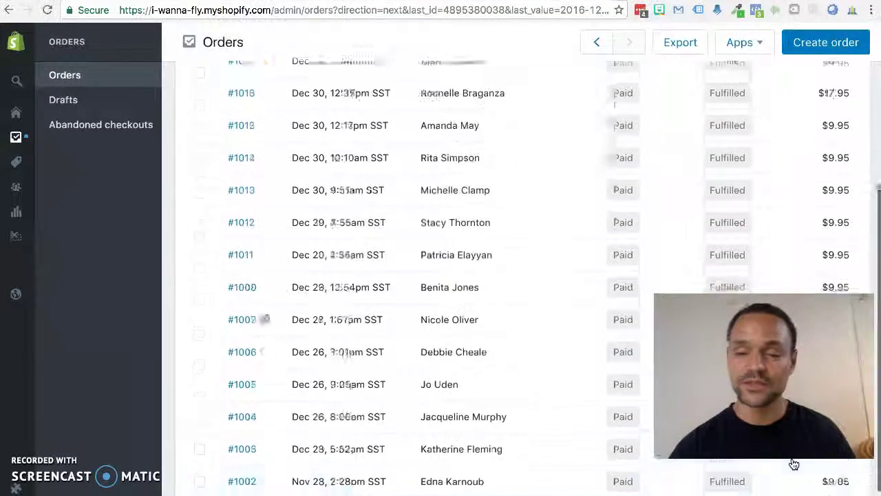
scroll(794, 464, "down", 6)
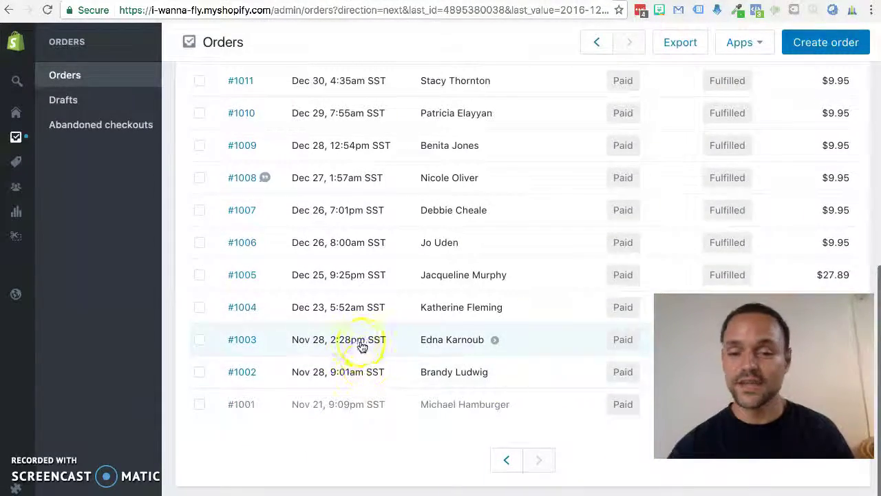
scroll(349, 311, "up", 3)
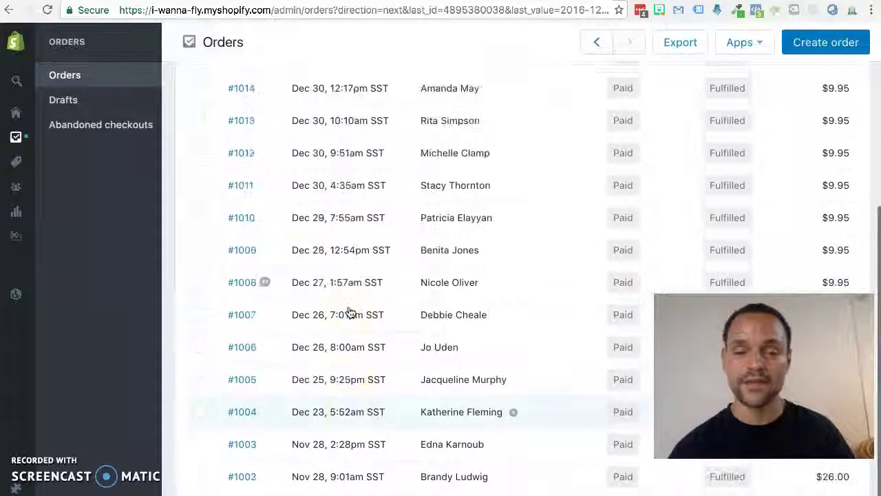
scroll(343, 250, "up", 3)
scroll(339, 256, "up", 3)
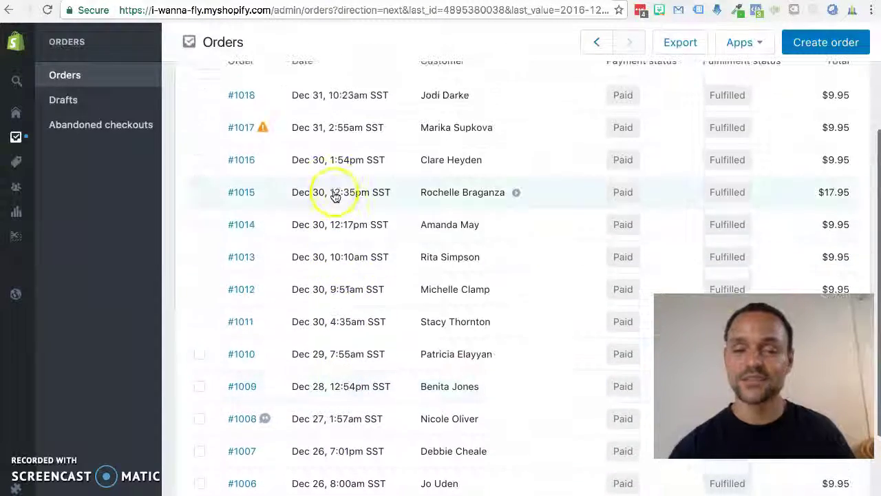